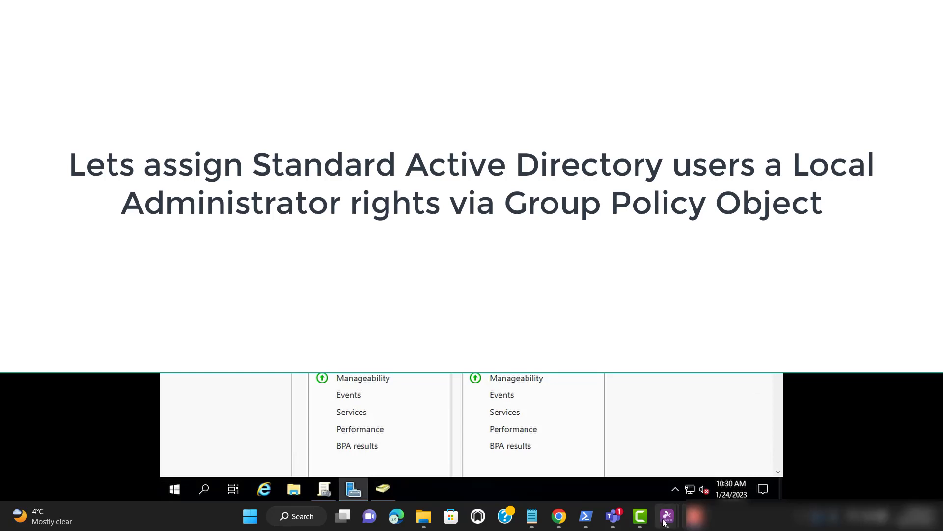
- Bring up the Windows 10 client's remote session and its taskbar search box
mouse_move(666, 517)
click(558, 451)
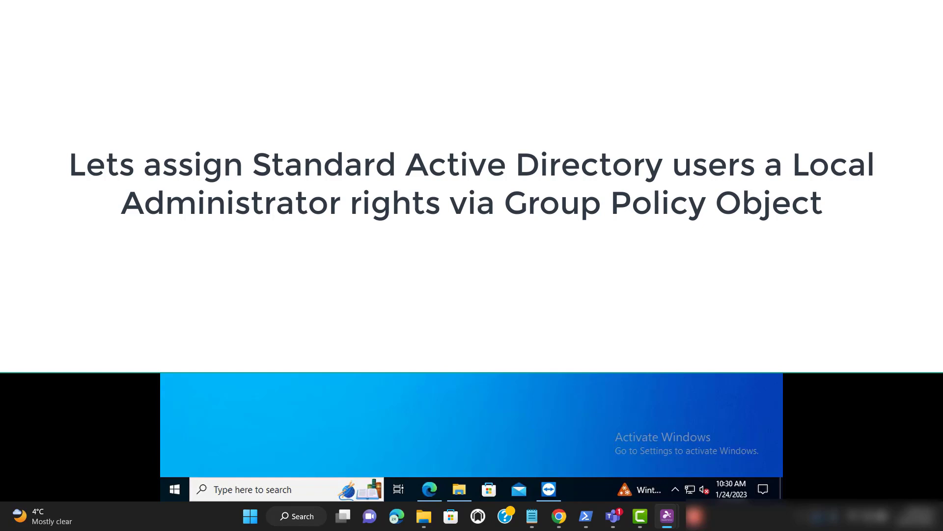
click(264, 488)
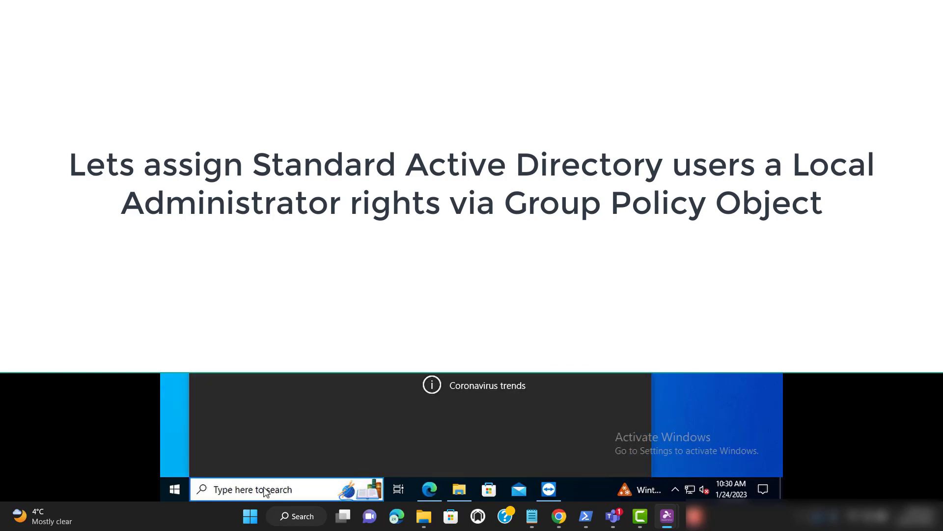
text(c)
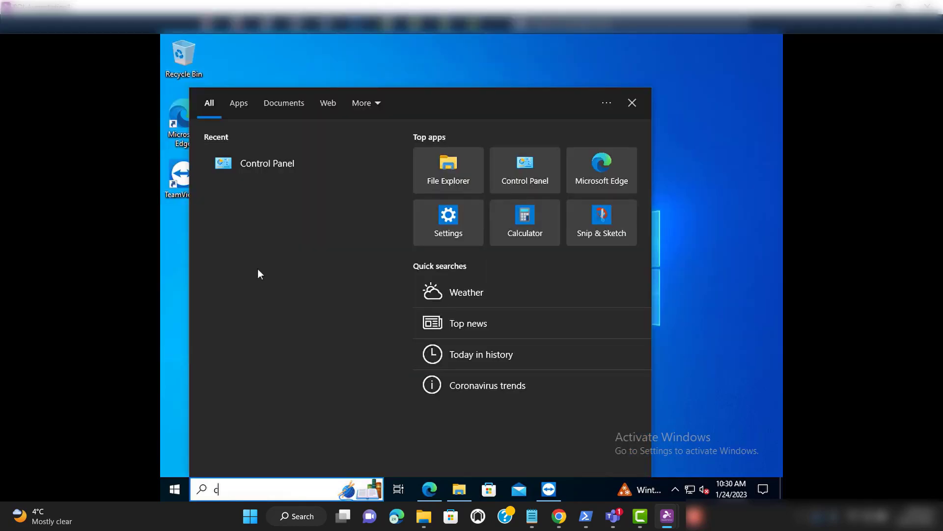
text(md)
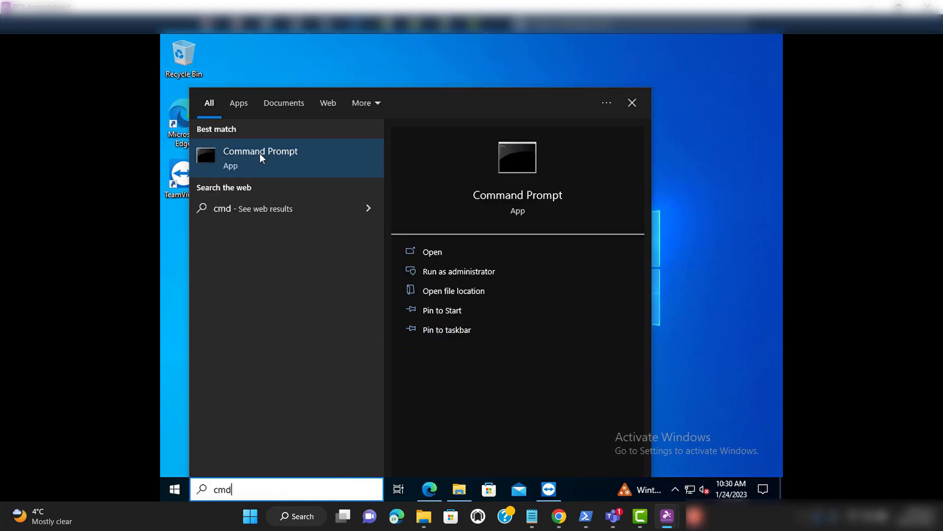
- Run Command Prompt as administrator, decline the UAC credential prompt, and close search
click(259, 153)
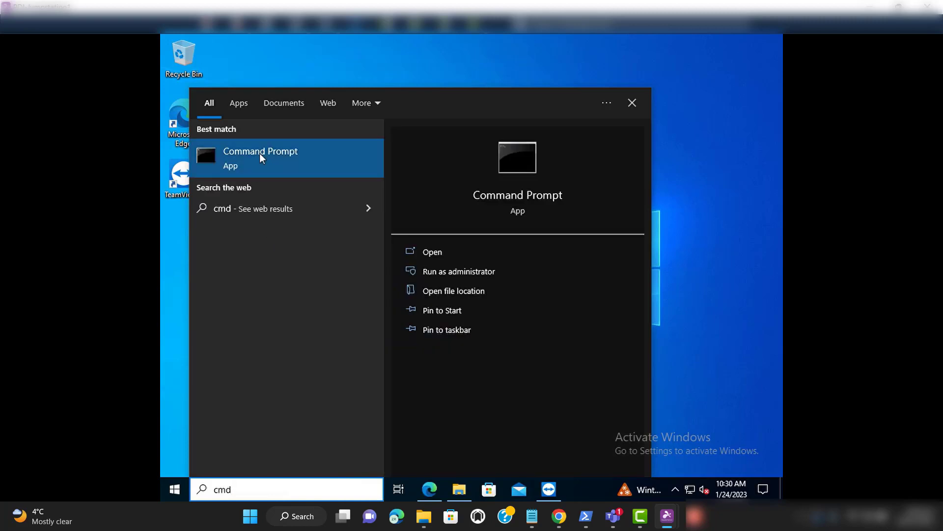
right_click(260, 153)
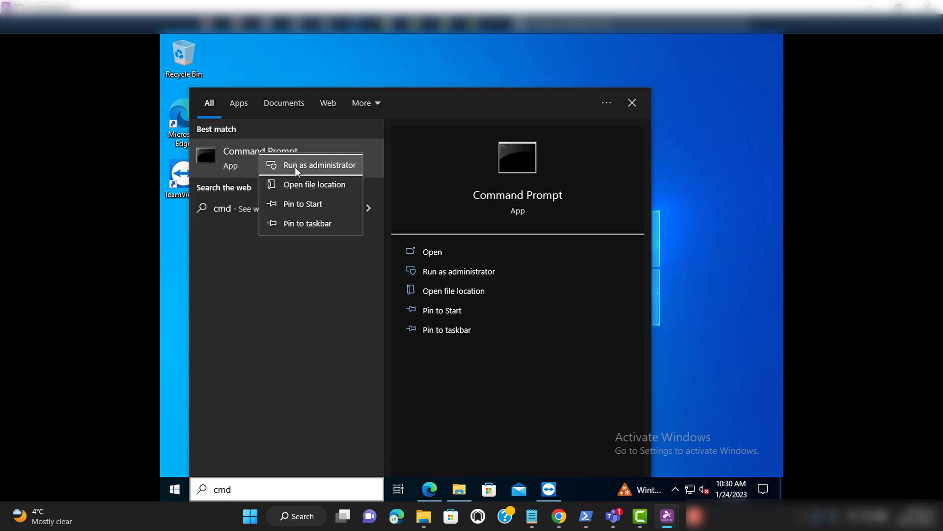
click(295, 167)
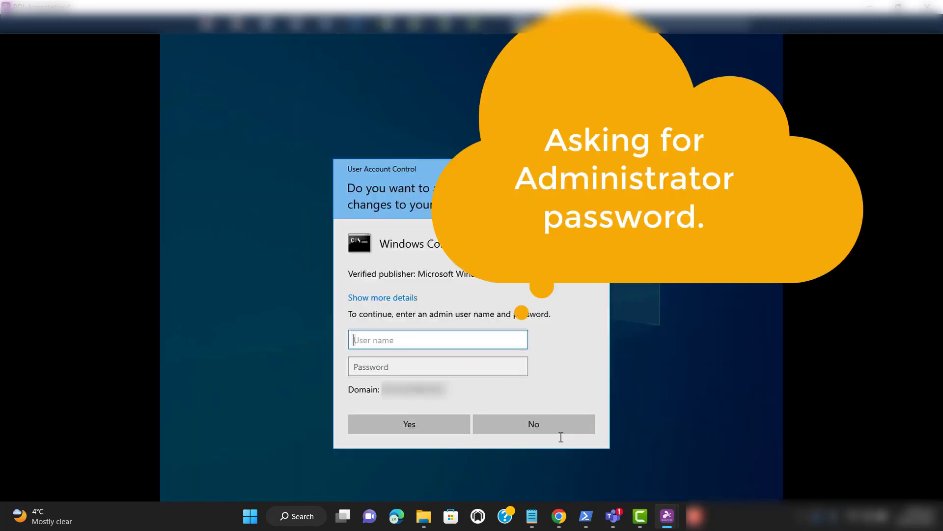
click(561, 425)
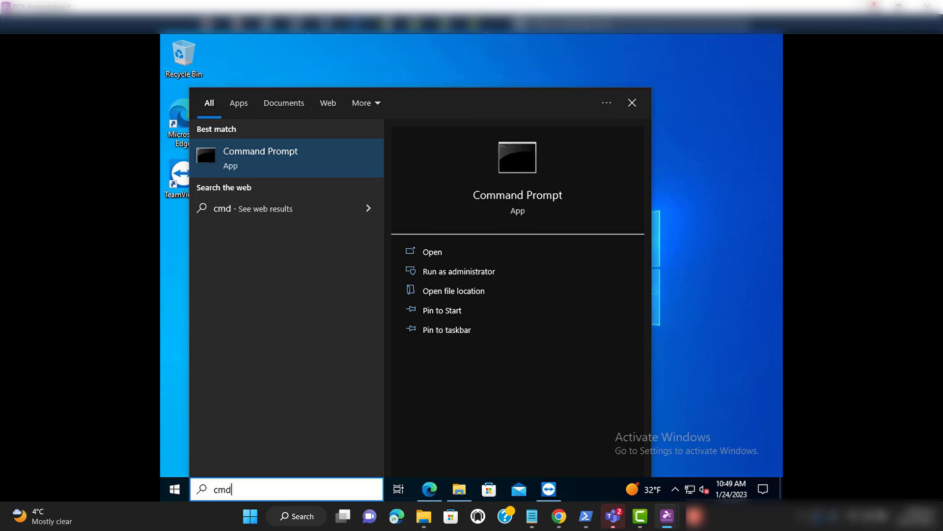
key(Escape)
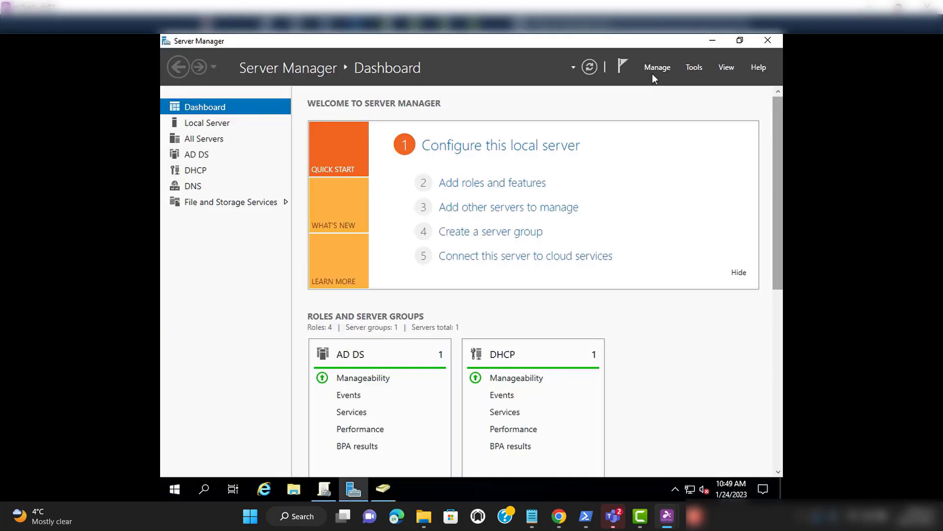
- Open Active Directory Users and Computers and show the New object menu for the domain
click(385, 491)
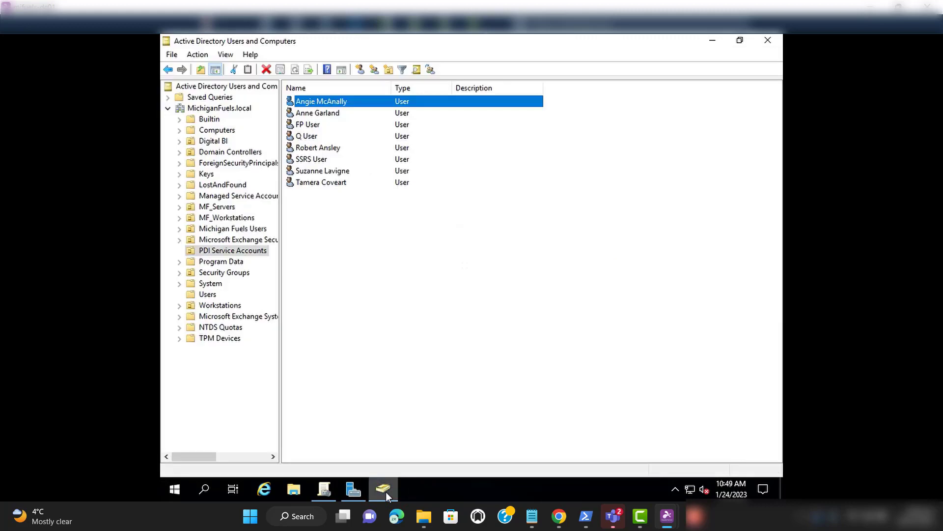
click(214, 109)
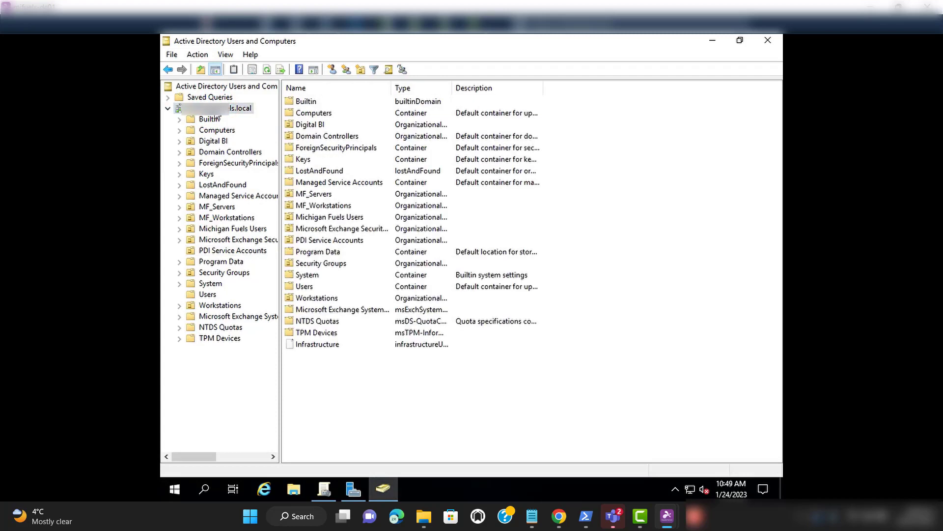
right_click(219, 115)
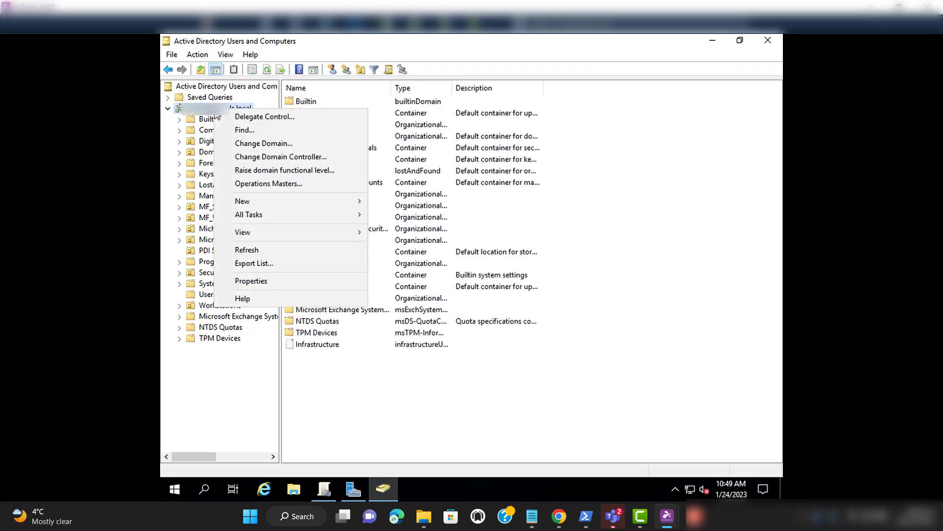
click(253, 203)
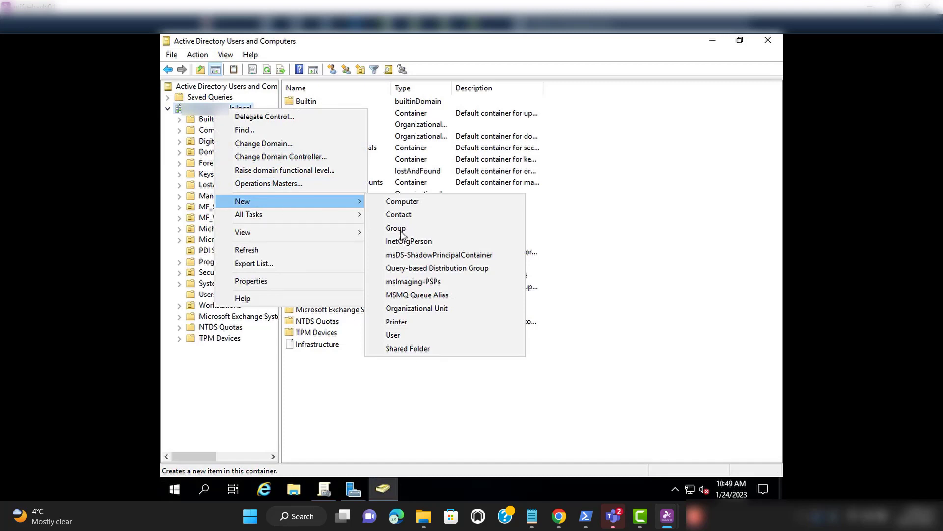
- Create a new global security group named 'Local Admin'
click(400, 229)
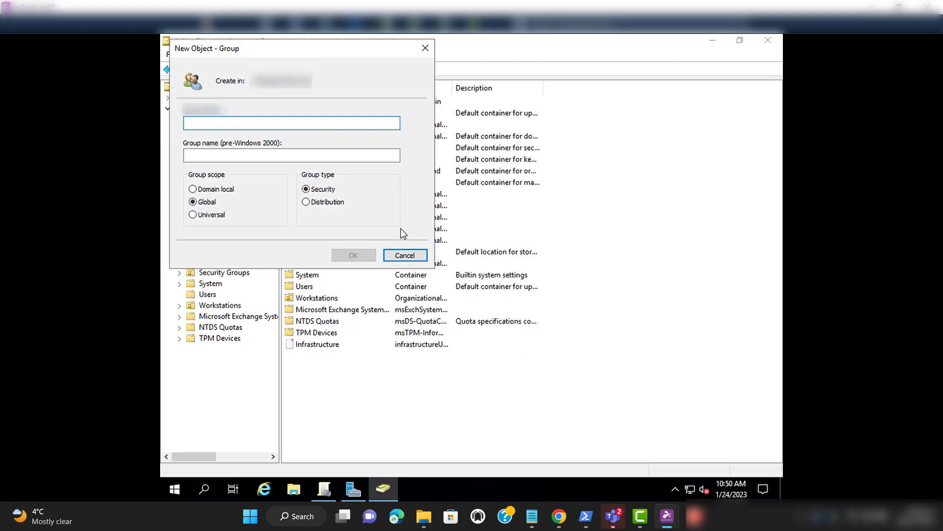
text(Local A)
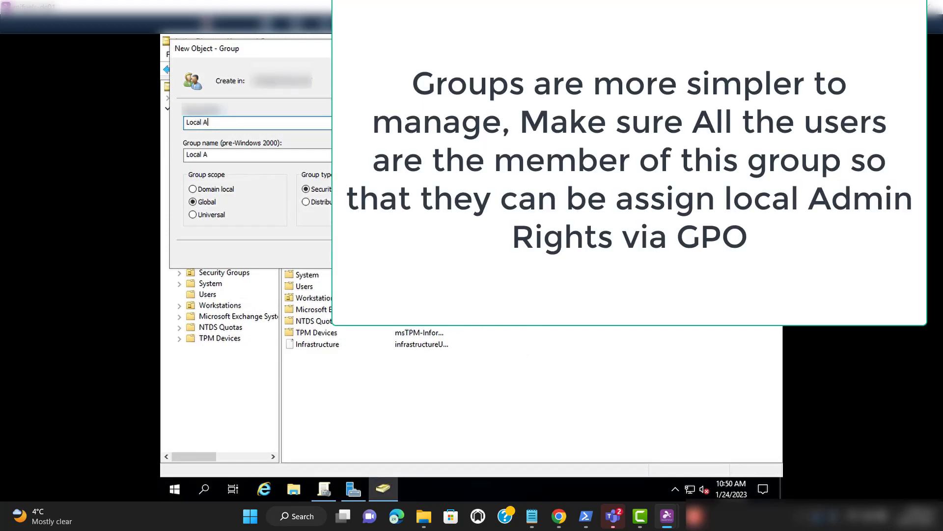
text(dmin)
key(Return)
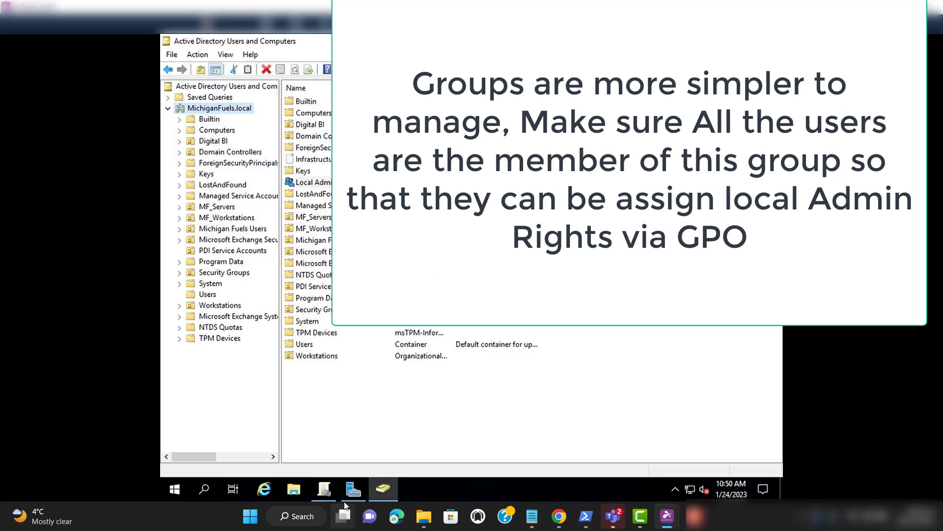
- In Group Policy Management, create a domain-linked GPO named 'Local Admin'
click(325, 489)
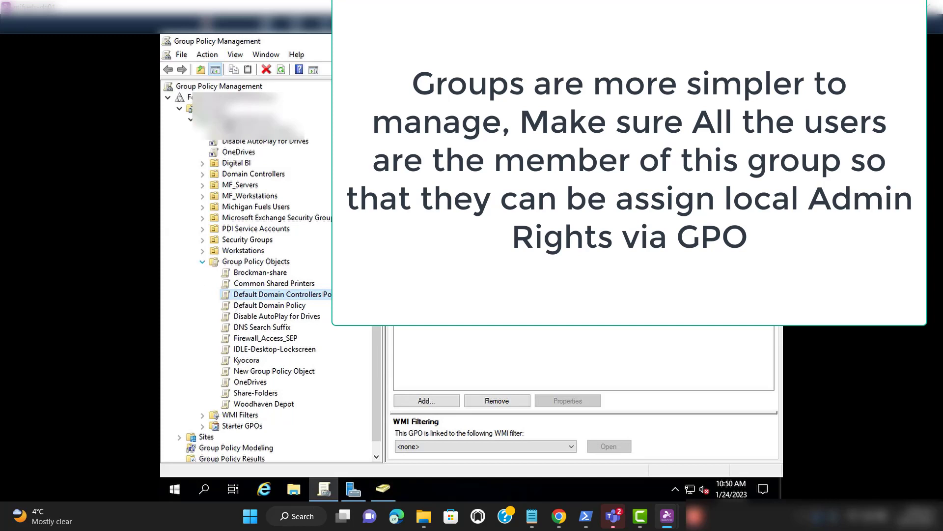
right_click(225, 121)
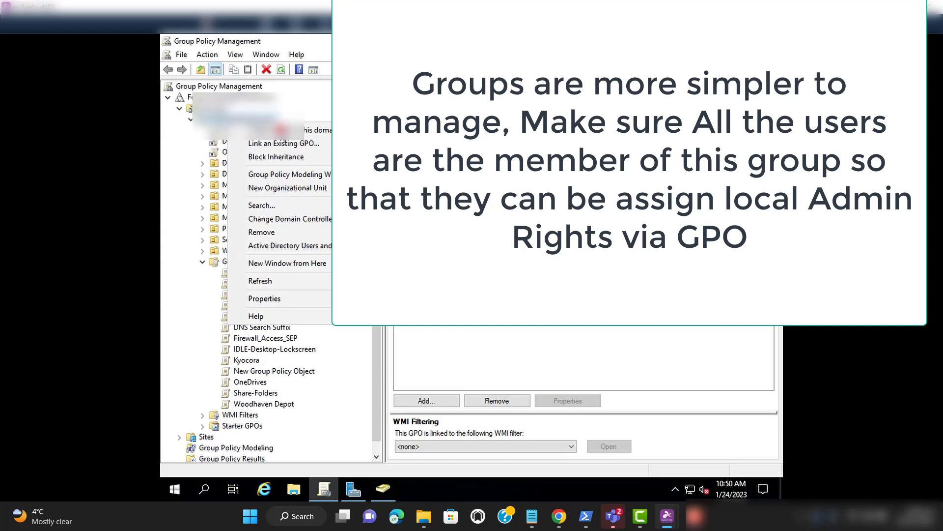
click(280, 131)
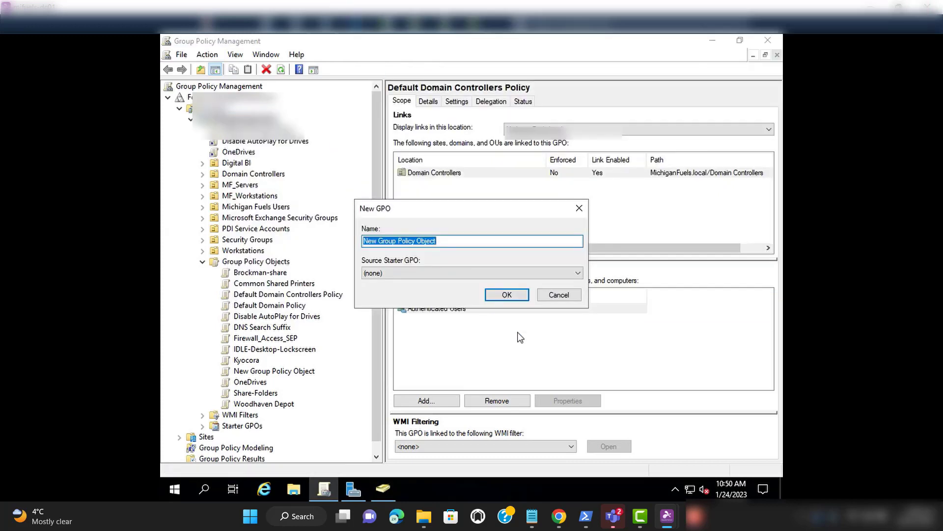
text(Lo)
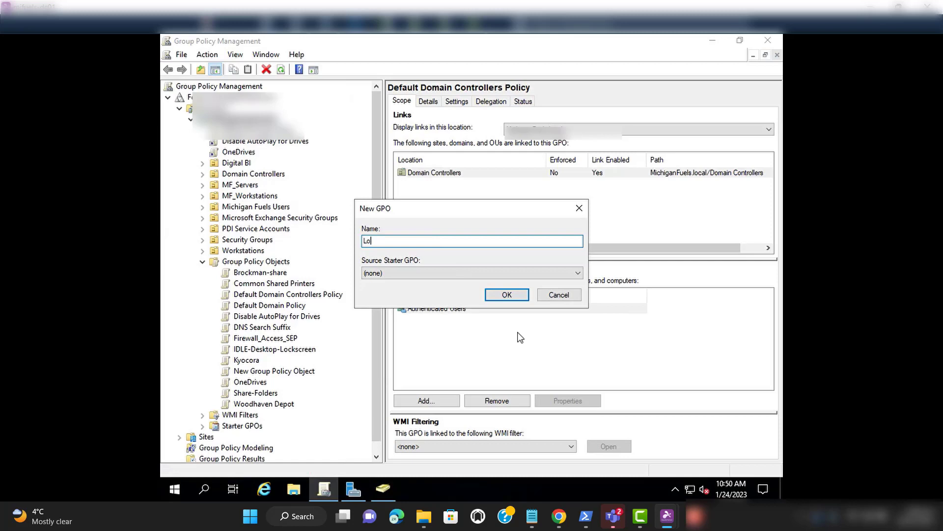
text(cal)
text( Admin)
click(509, 295)
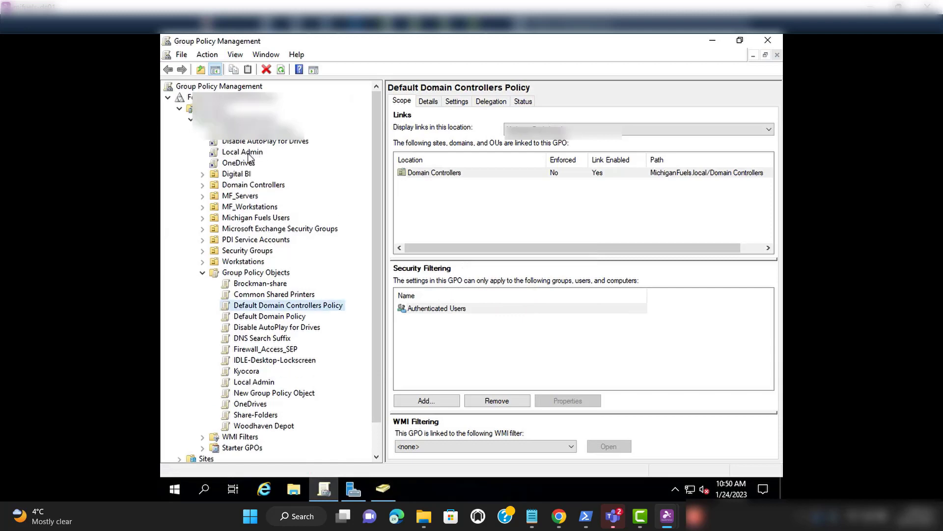
- Edit the Local Admin GPO, maximized, at Computer Configuration Security Settings > Restricted Groups
right_click(249, 157)
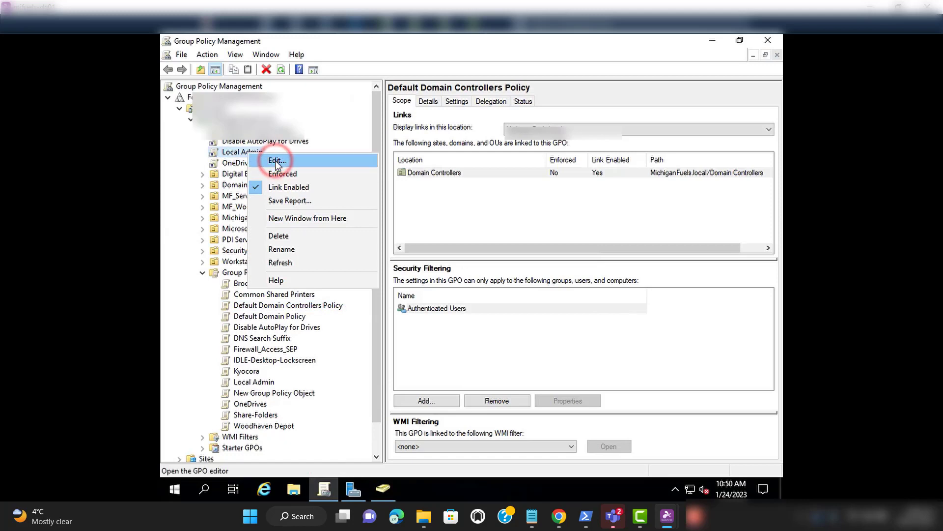
click(275, 162)
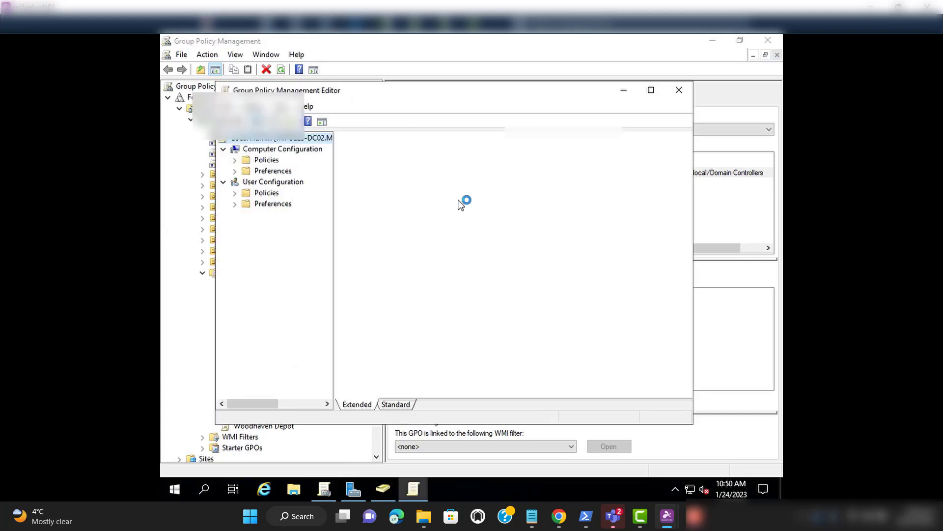
click(651, 91)
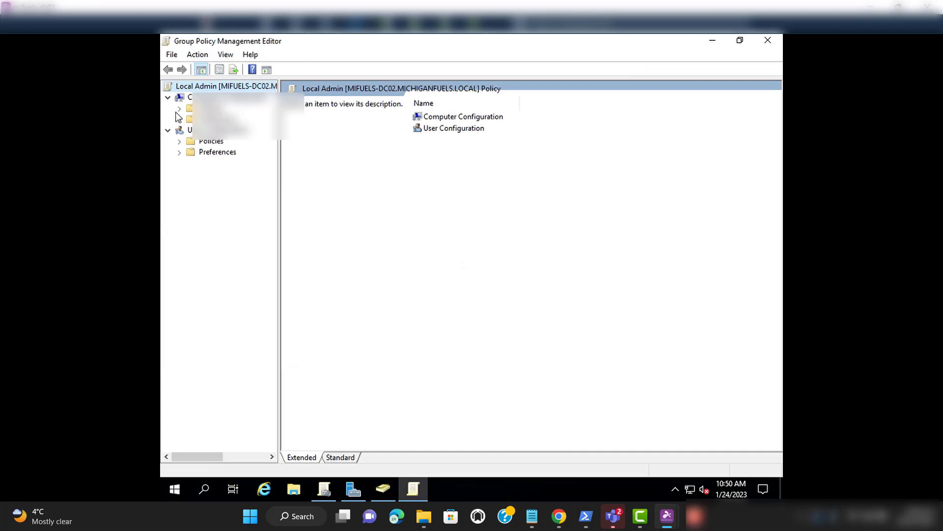
click(179, 109)
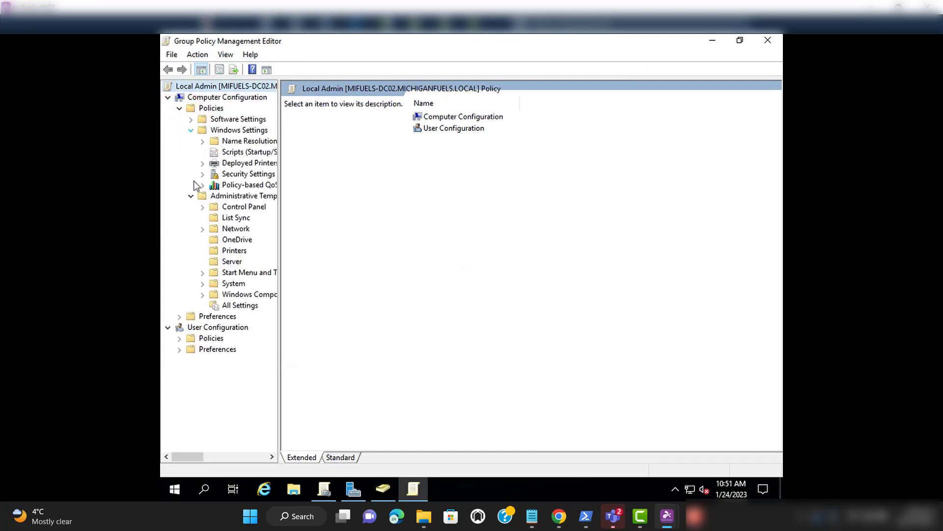
click(203, 174)
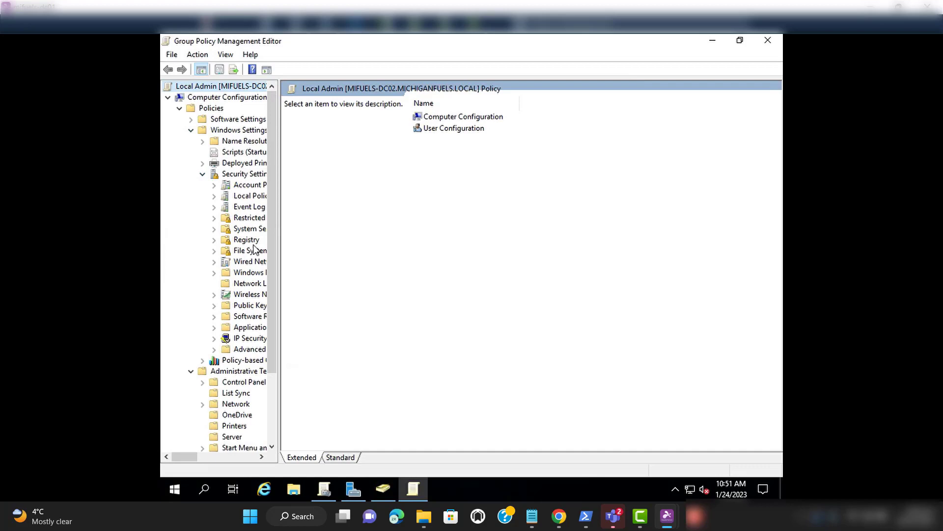
click(251, 217)
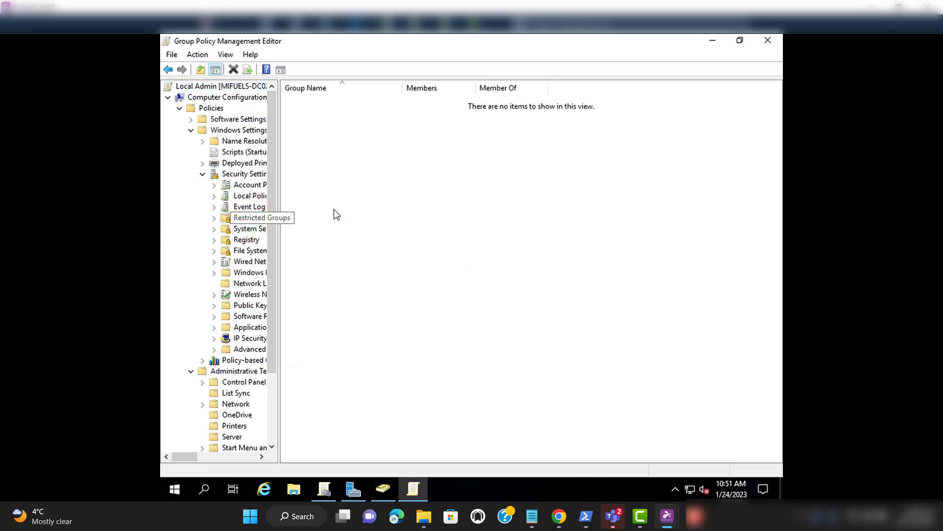
right_click(371, 200)
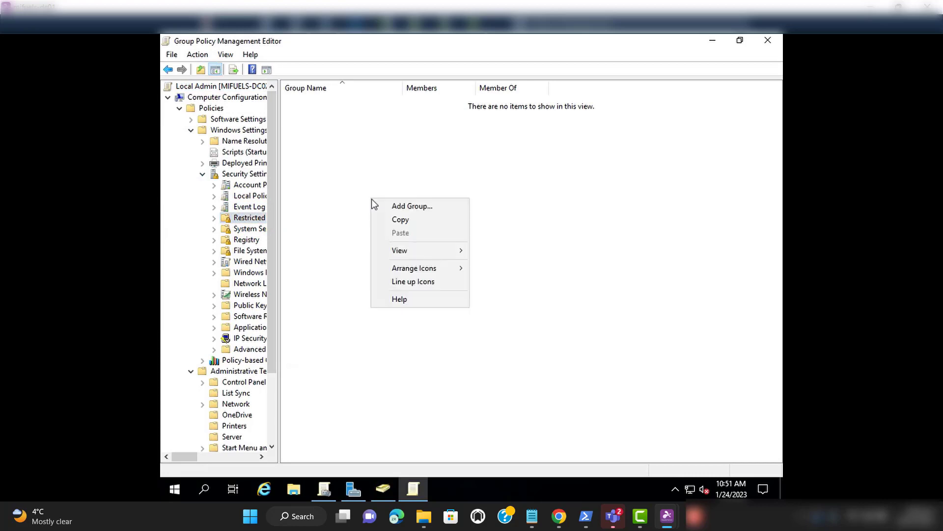
- Add the domain's 'Local Admin' group to Restricted Groups, found by searching 'local'
click(408, 207)
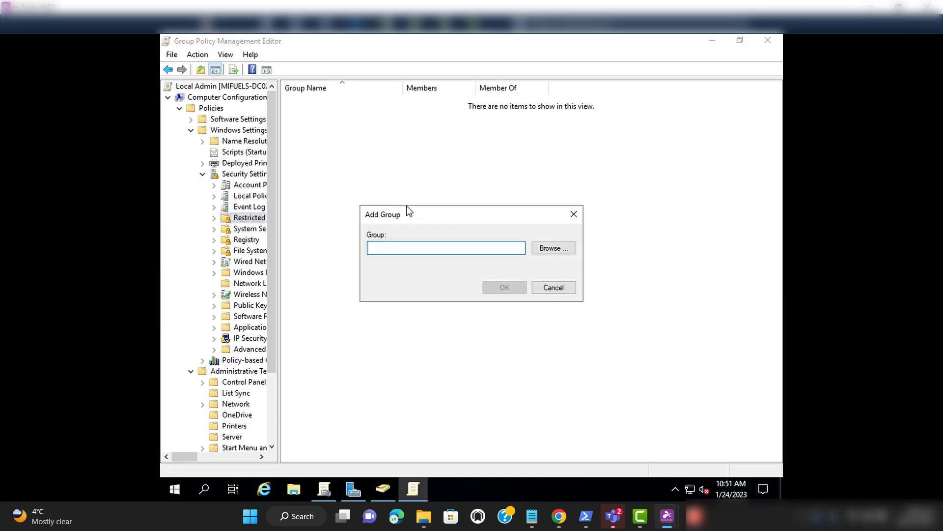
click(546, 249)
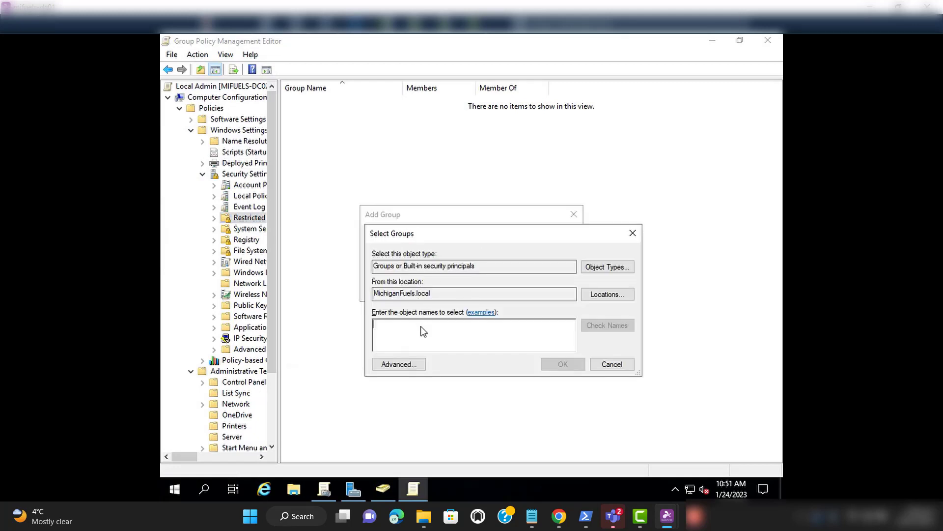
click(422, 331)
text(lo)
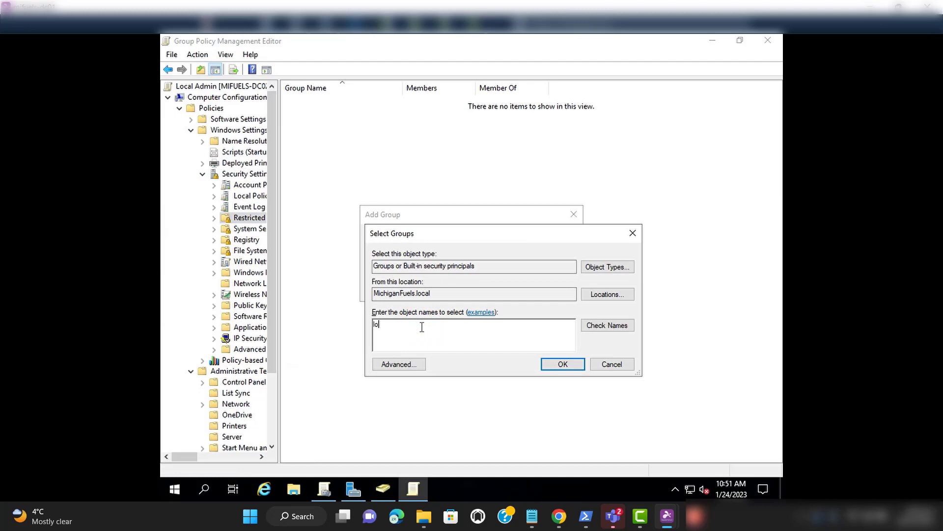
text(cal)
click(609, 328)
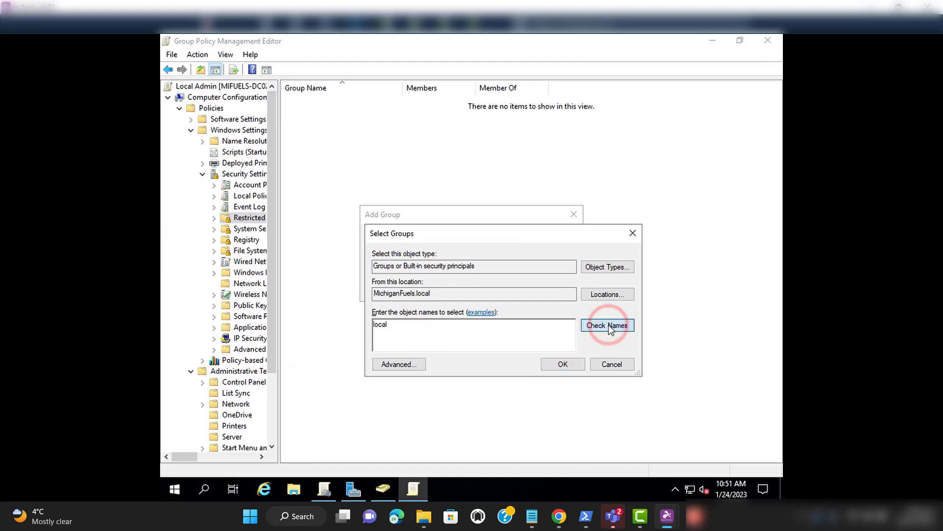
click(607, 324)
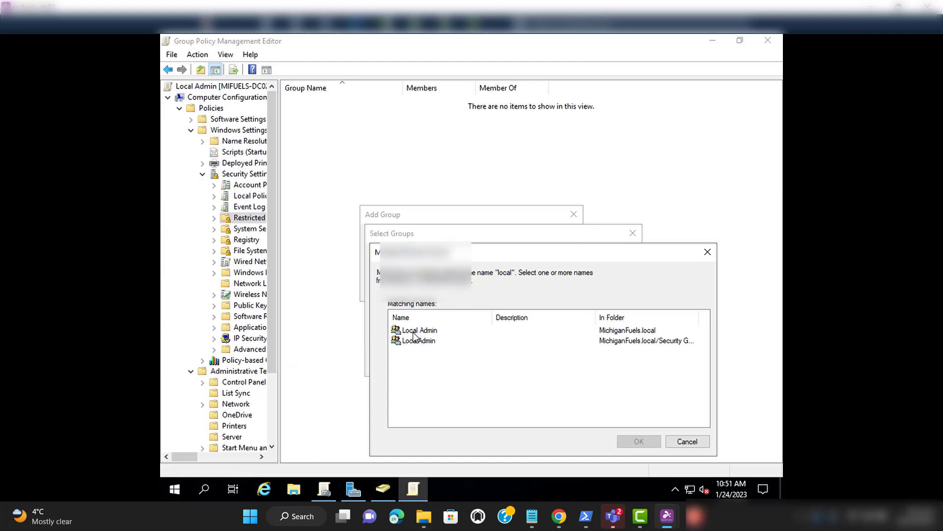
double_click(414, 331)
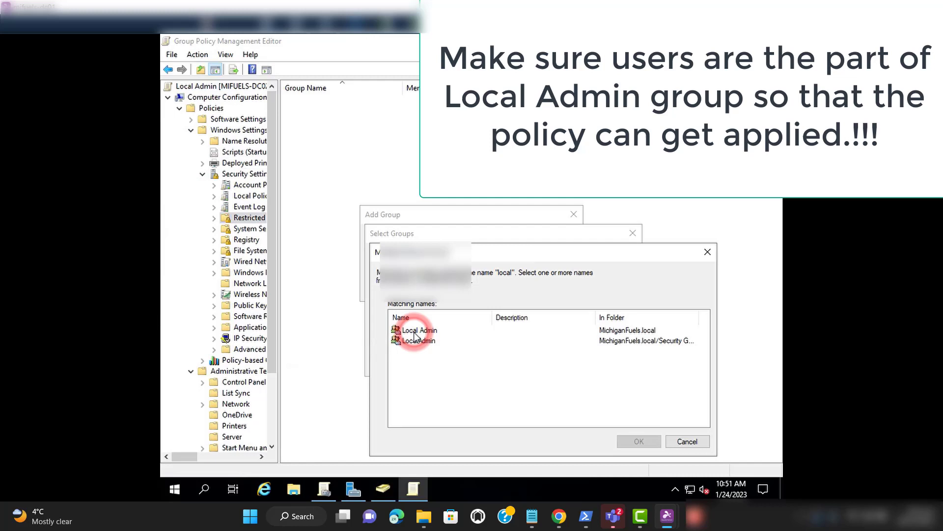
click(565, 364)
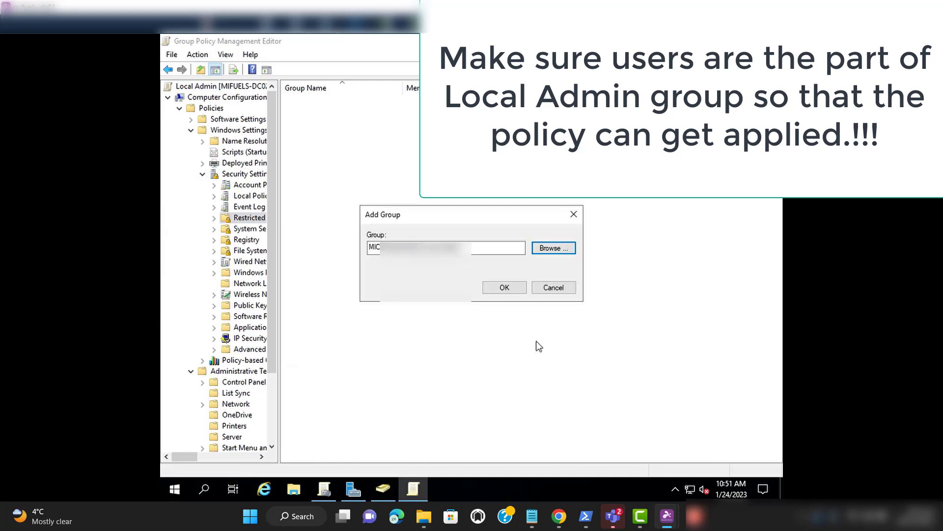
click(503, 287)
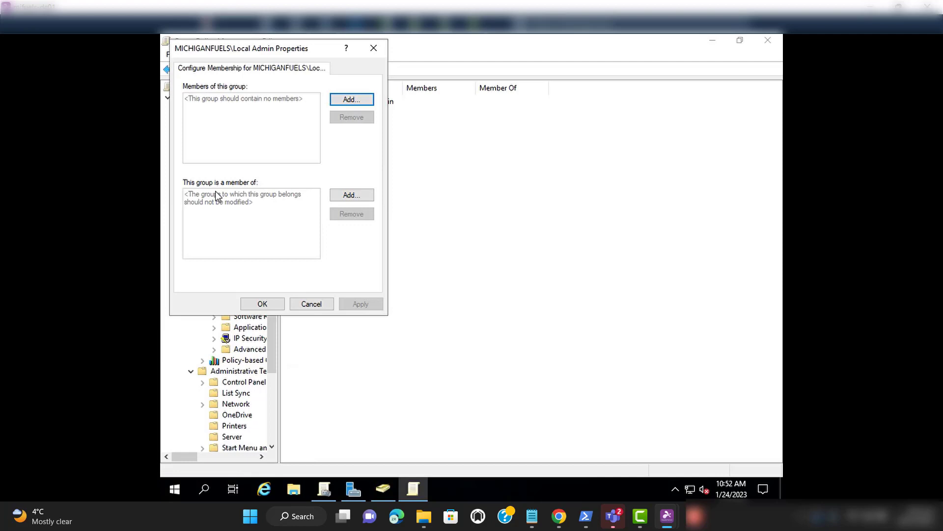
- Add Administrators to Local Admin's 'This group is a member of' list and apply
click(345, 196)
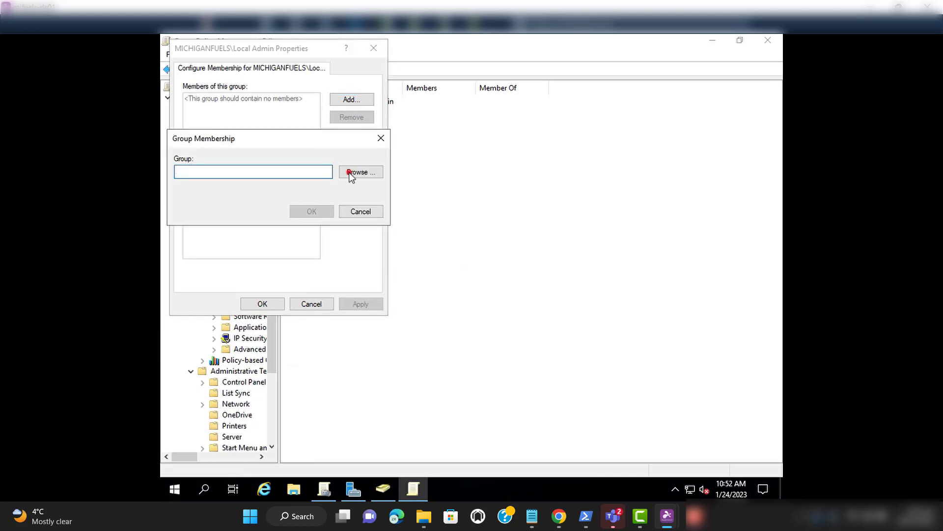
click(351, 174)
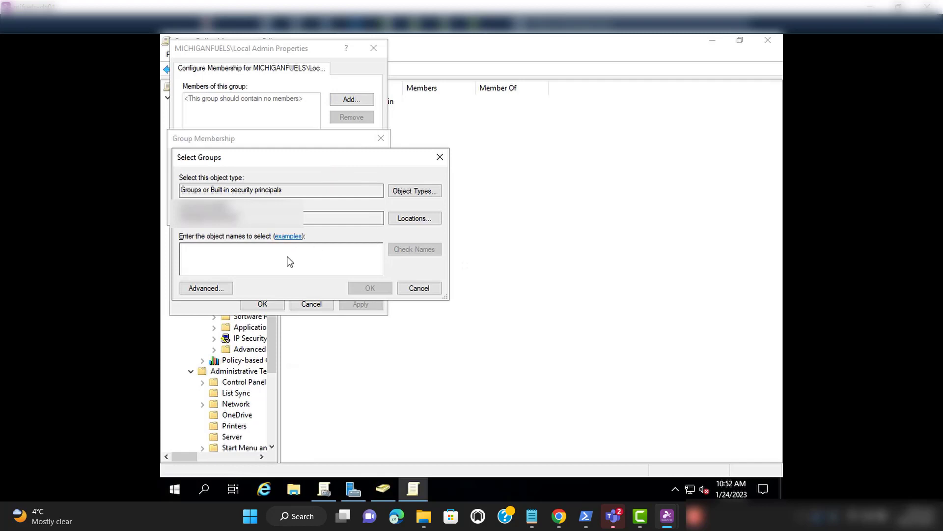
click(290, 262)
text(Ad)
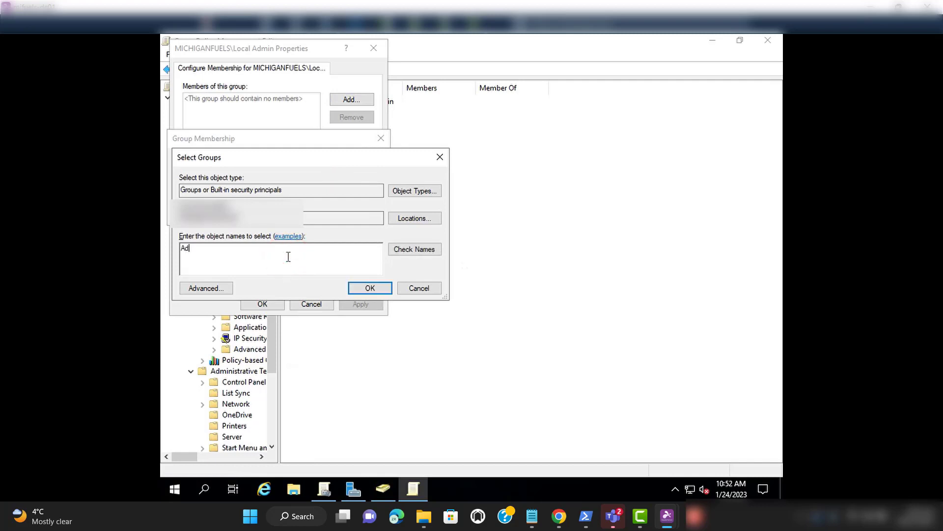
text(ministrator)
text(s)
click(403, 249)
click(362, 290)
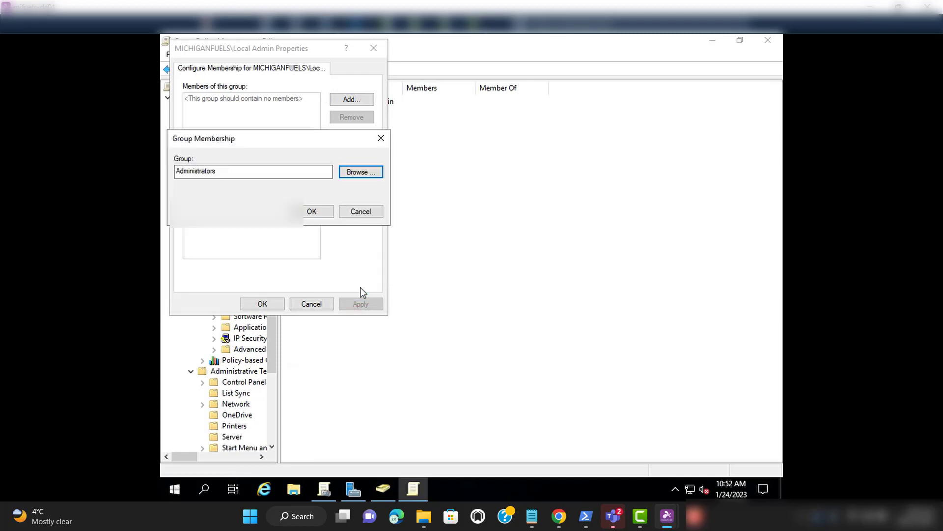
click(310, 211)
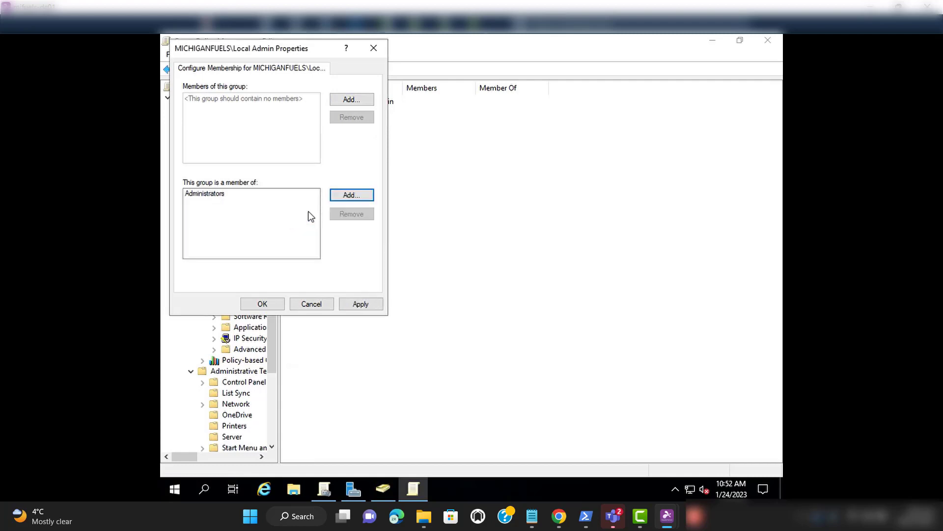
click(360, 303)
click(260, 306)
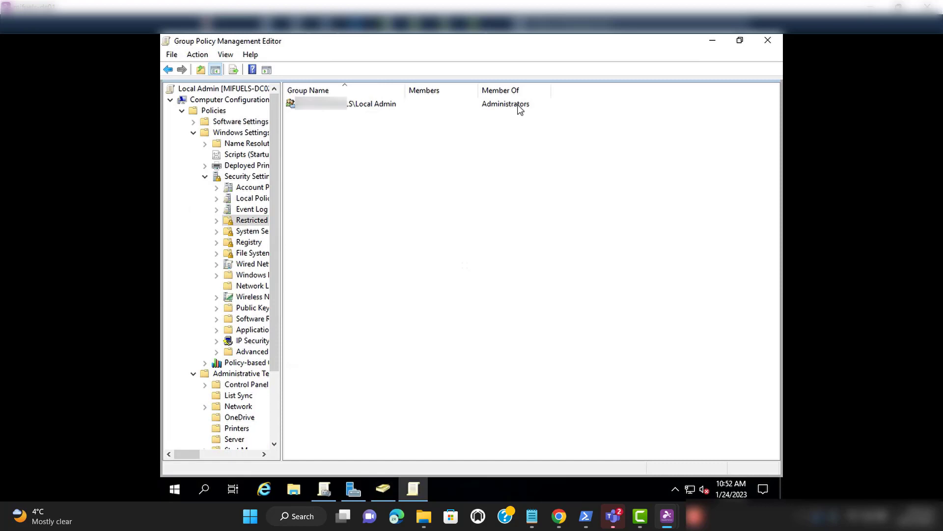
- Run 'gpupdate /force' from the server's Windows search
click(207, 490)
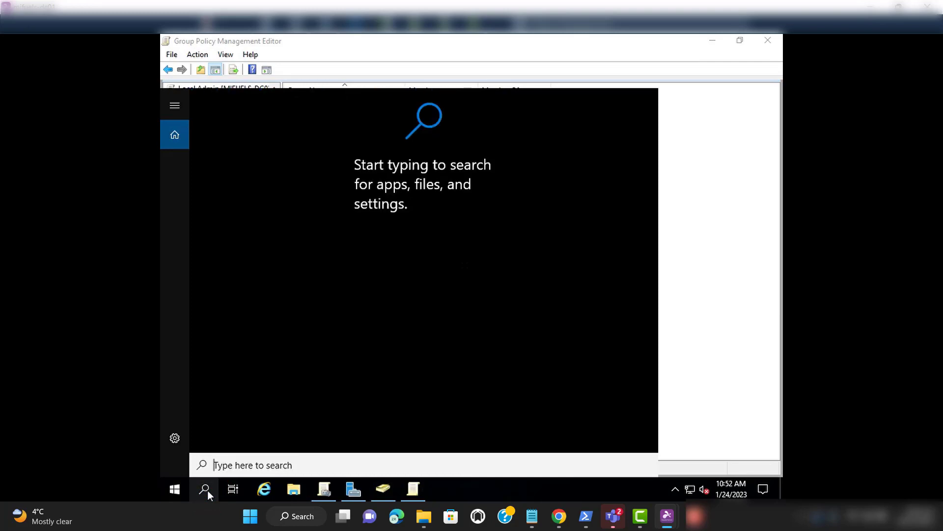
text(gpupda)
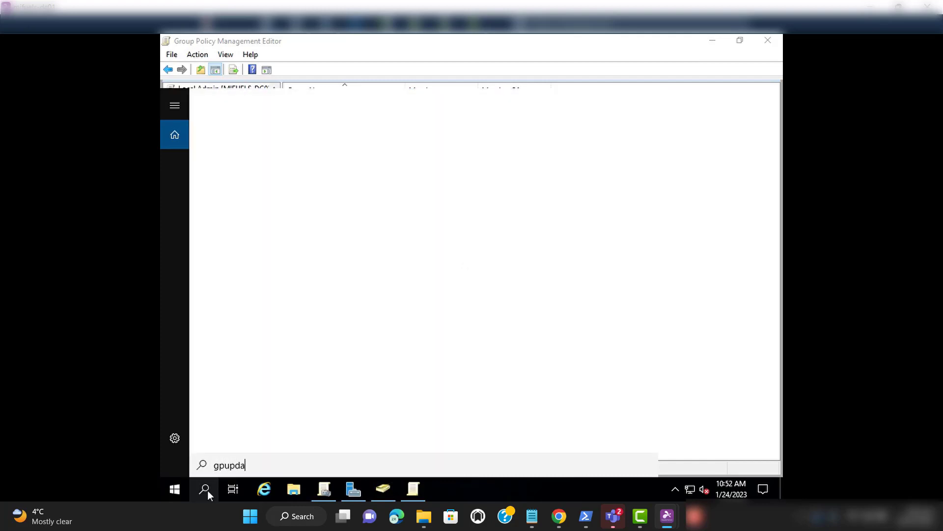
text(te )
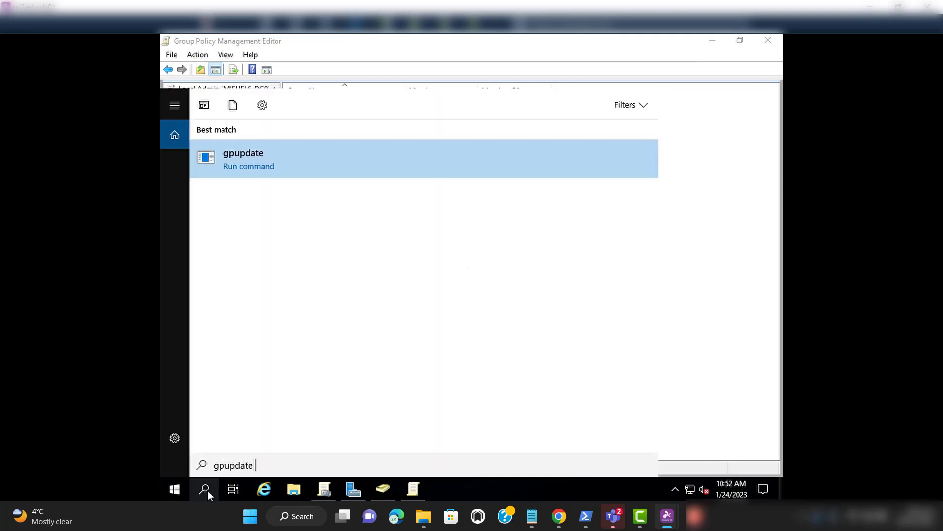
text(/force)
click(259, 159)
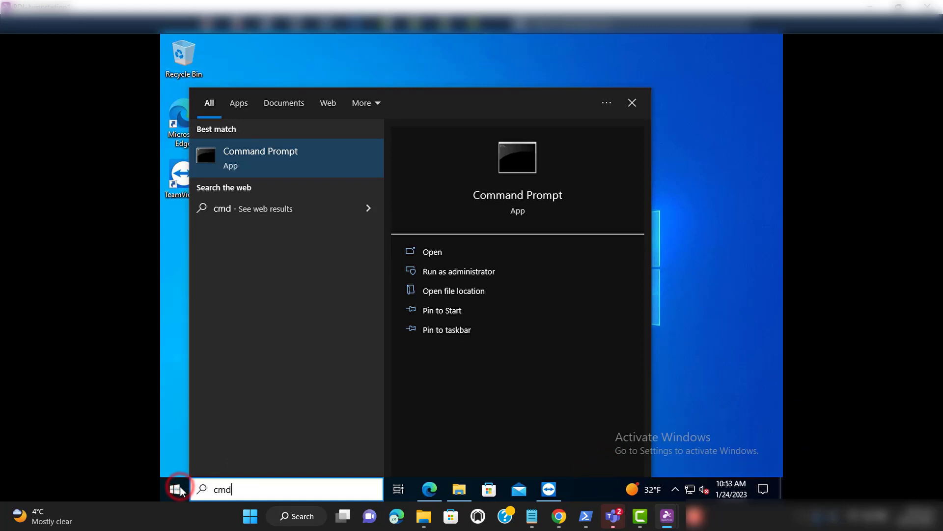
- Restart the Windows 10 client from the Start menu's Power options
click(179, 489)
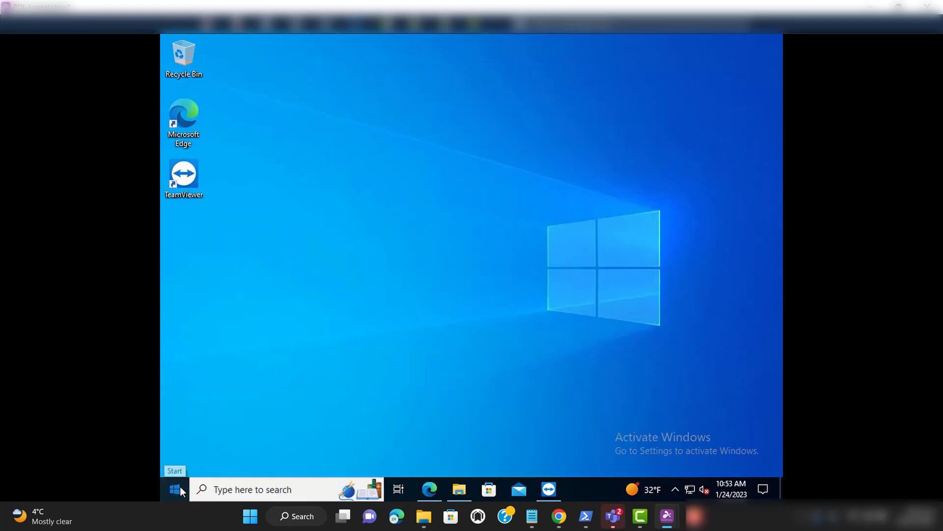
click(180, 486)
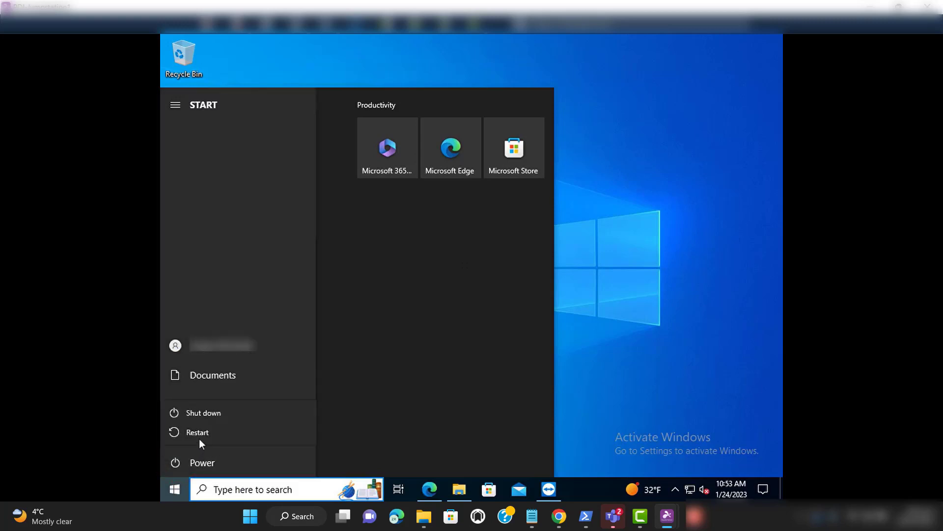
click(201, 433)
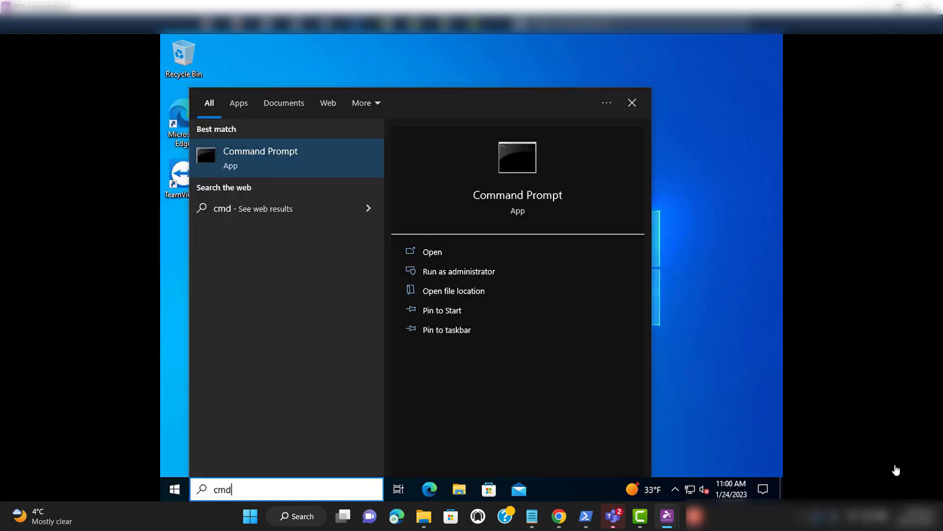
- Run Command Prompt as administrator from search, approving the Yes/No UAC prompt without credentials
click(659, 387)
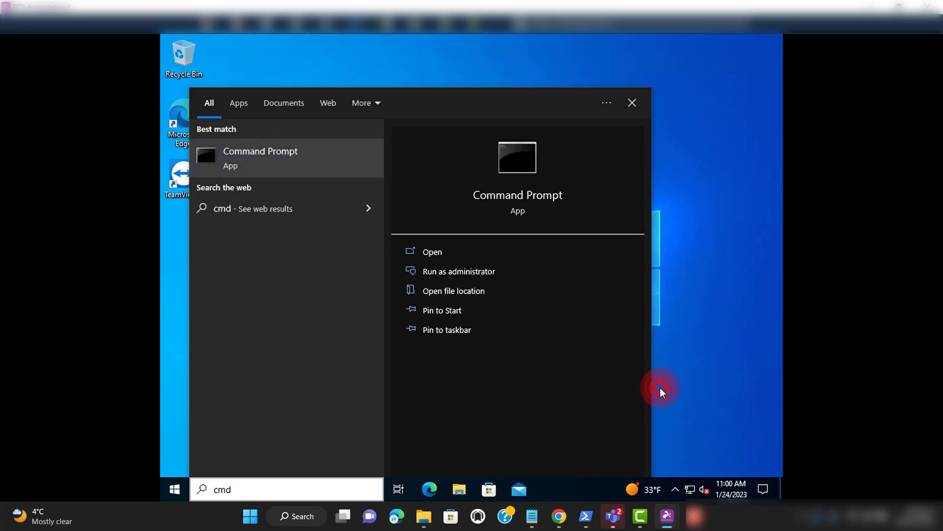
click(242, 490)
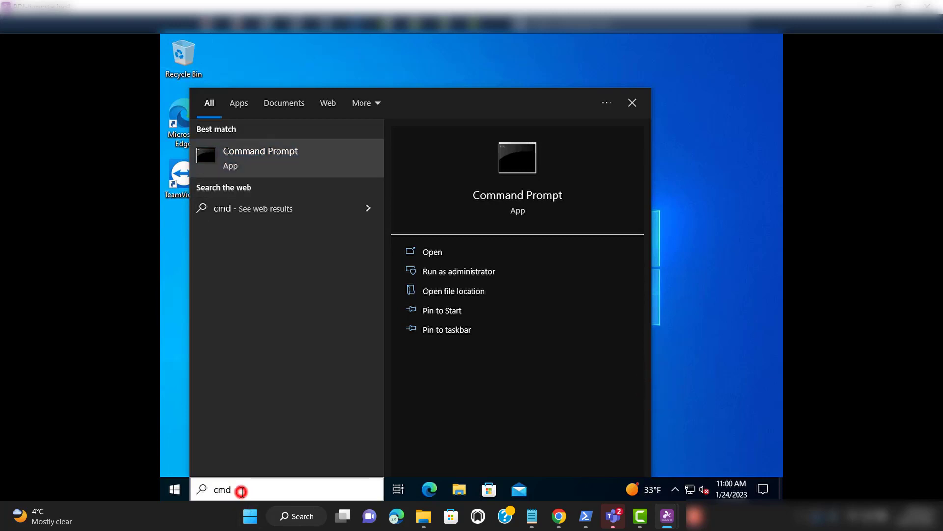
right_click(235, 159)
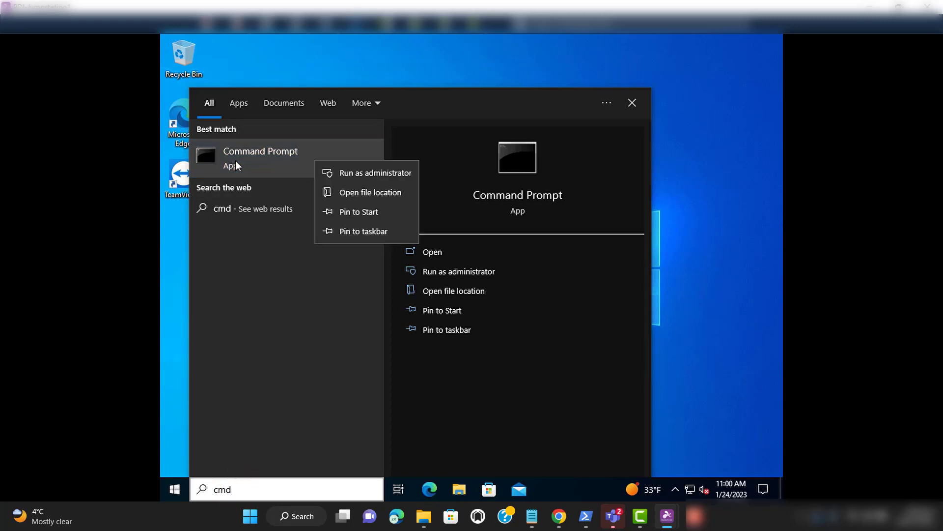
click(355, 175)
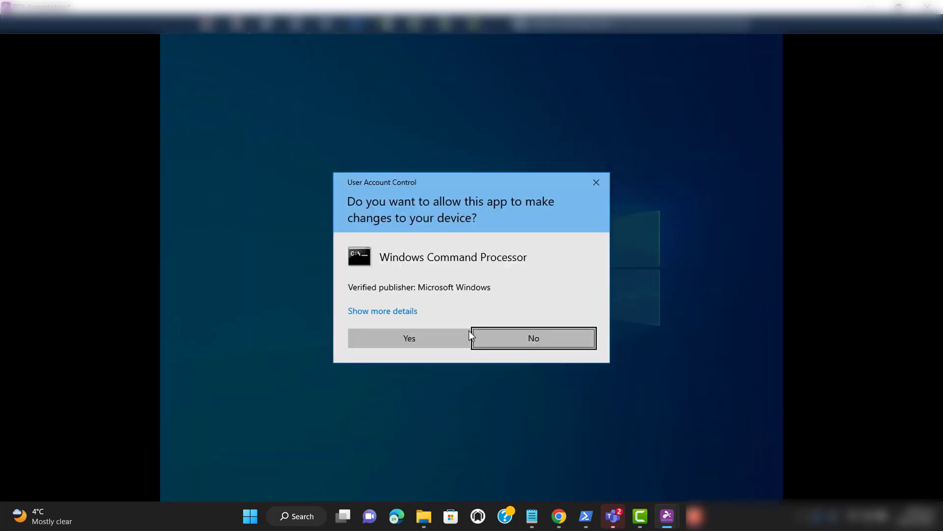
click(407, 340)
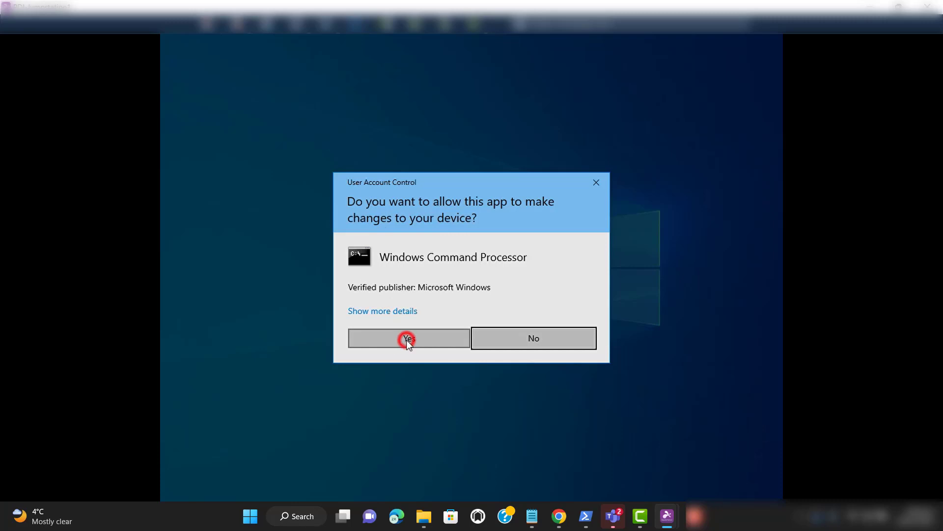